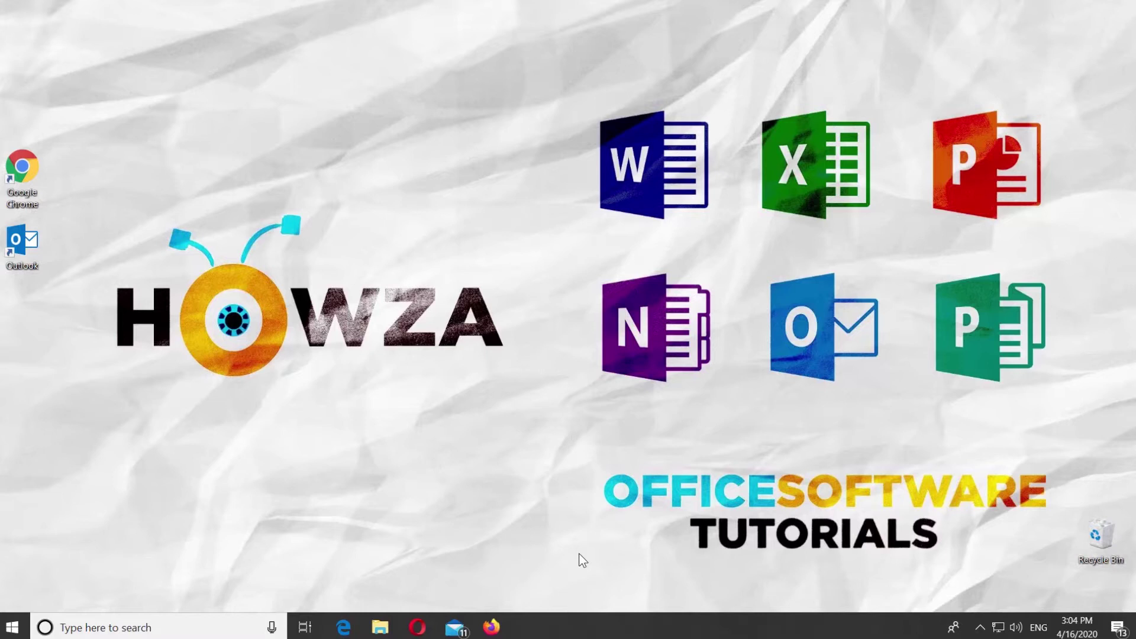
Launch Outlook from its desktop shortcut.
double_click(39, 255)
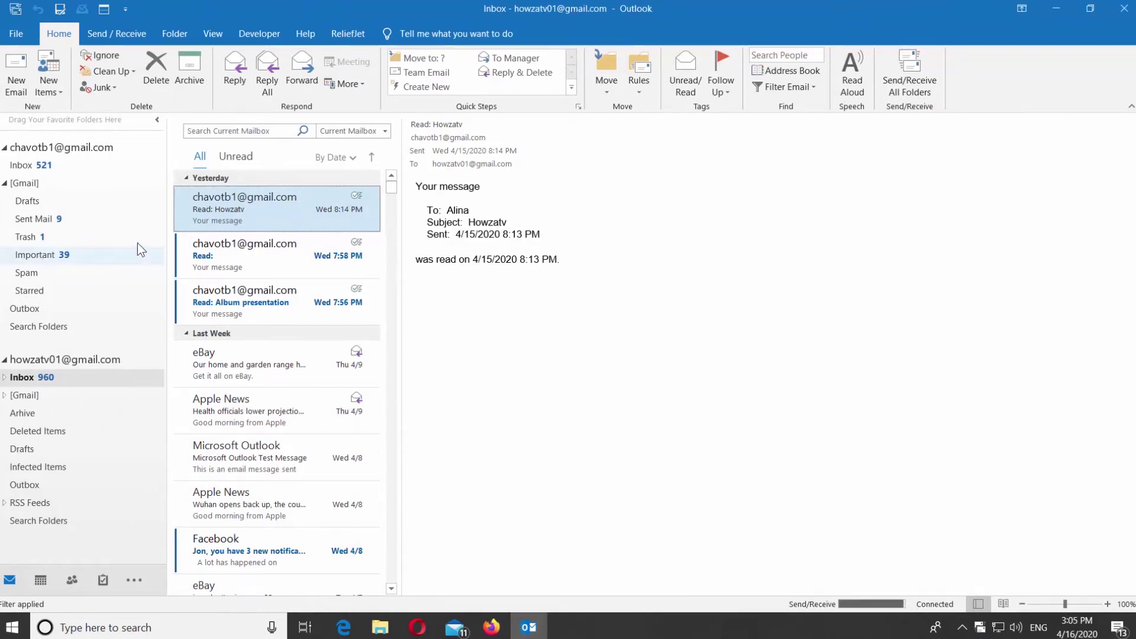
Flag the Wednesday 7:58 PM read-receipt message from its flag icon in the message list.
left_click(265, 253)
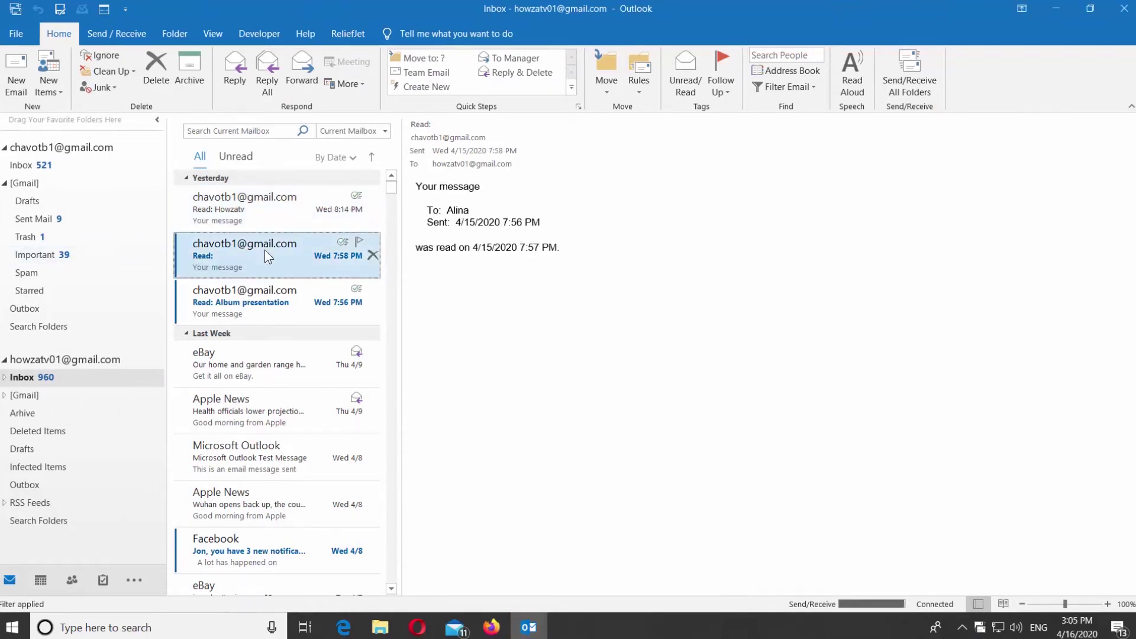
left_click(358, 241)
right_click(360, 240)
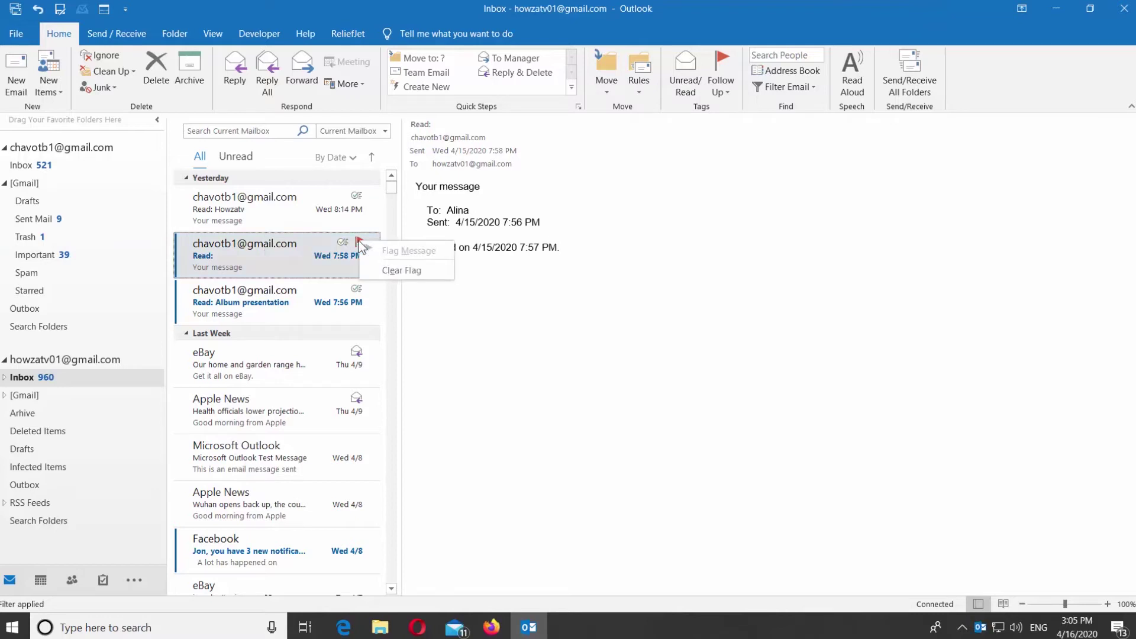
left_click(382, 270)
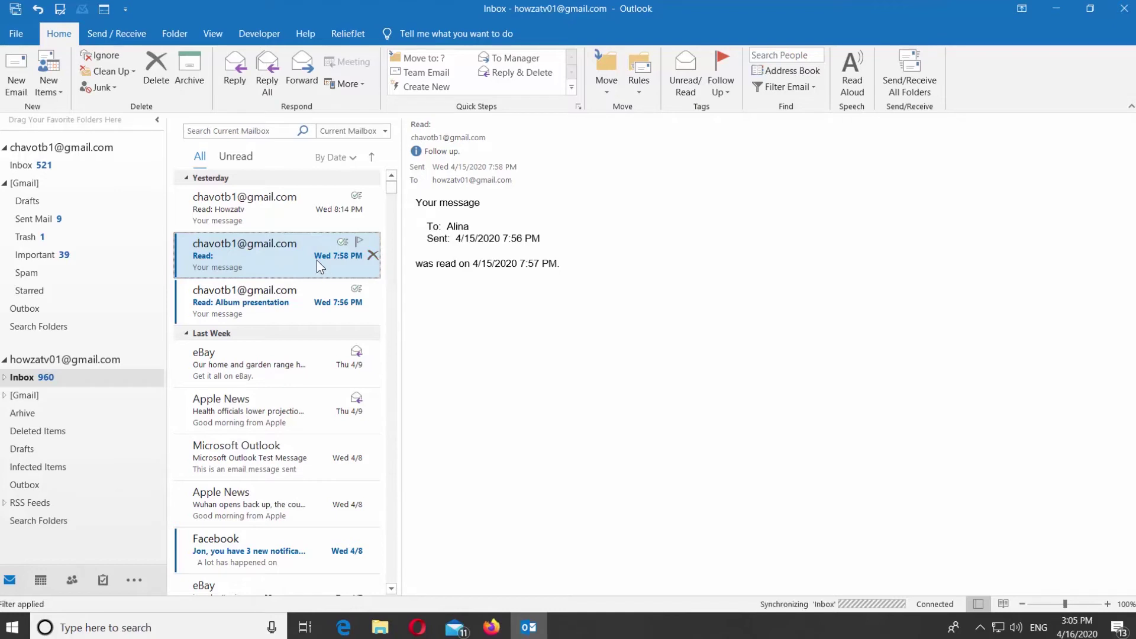
Apply a red Follow Up flag to the selected 7:58 PM message.
left_click(723, 92)
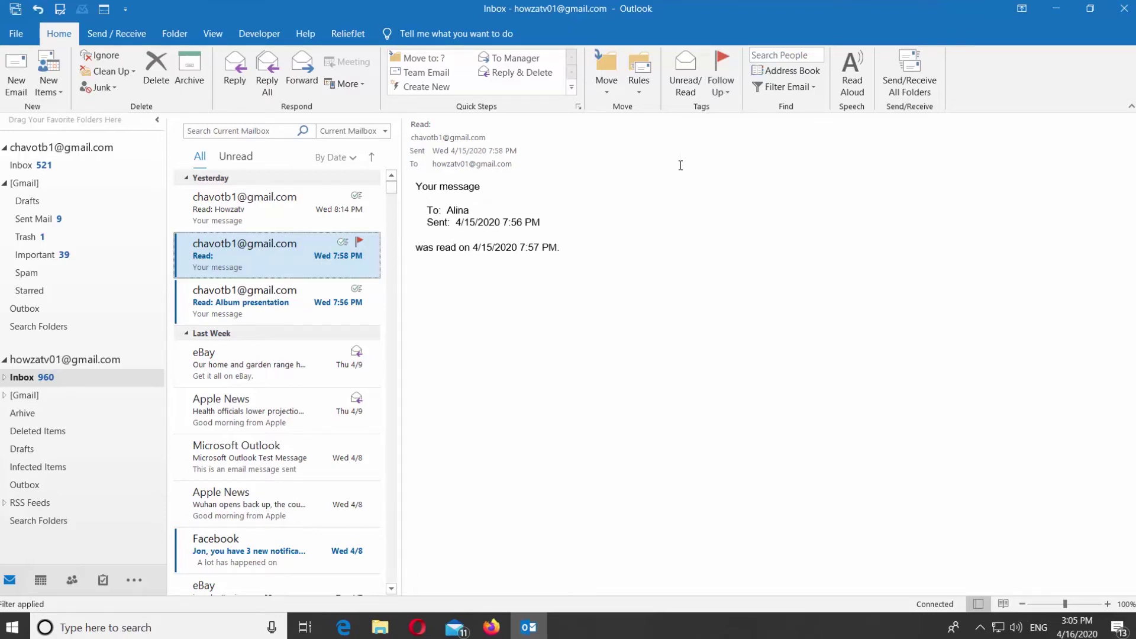
Filter the inbox to Flagged messages, then clear the filter to show all mail.
left_click(804, 89)
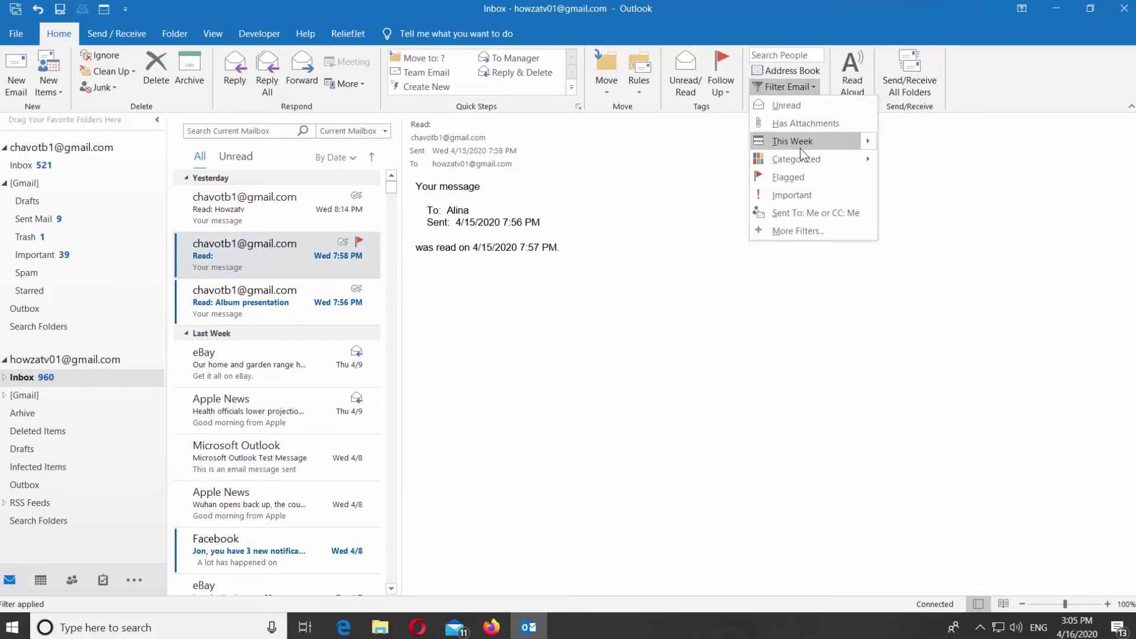
left_click(800, 176)
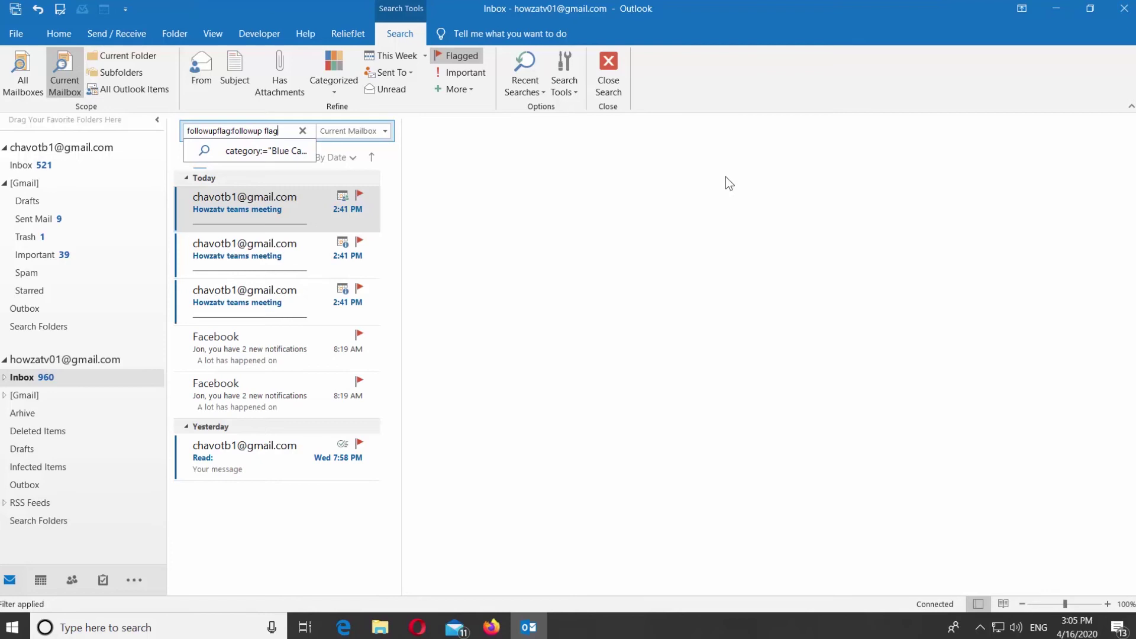
mouse_move(277, 204)
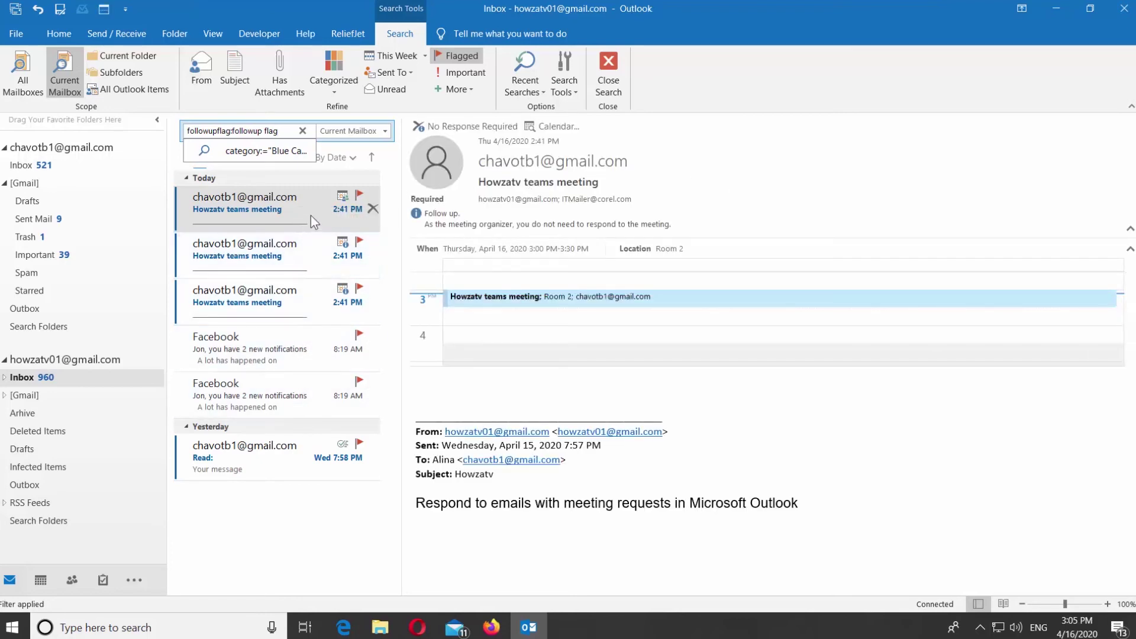
left_click(606, 81)
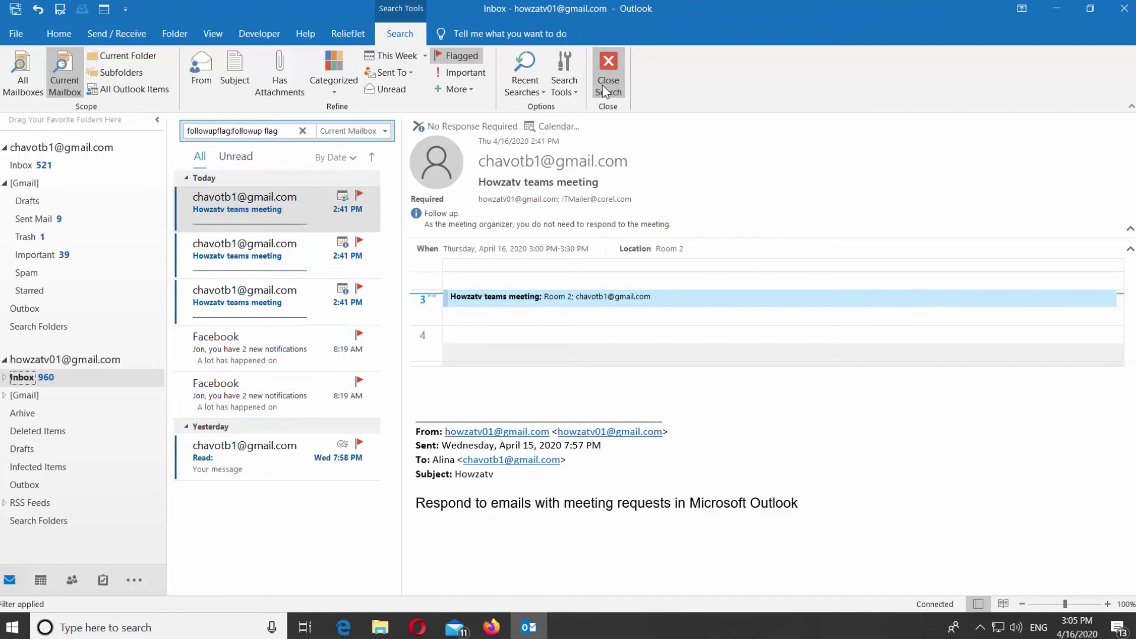
left_click(605, 88)
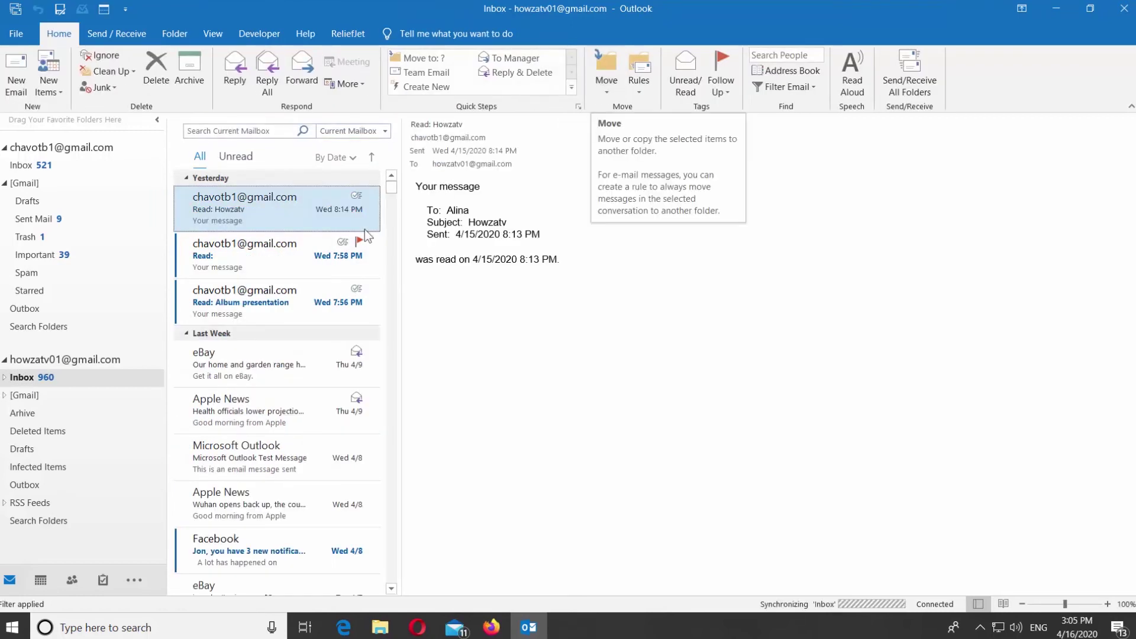
Clear the follow-up flag from the Wednesday 7:58 PM message.
left_click(366, 254)
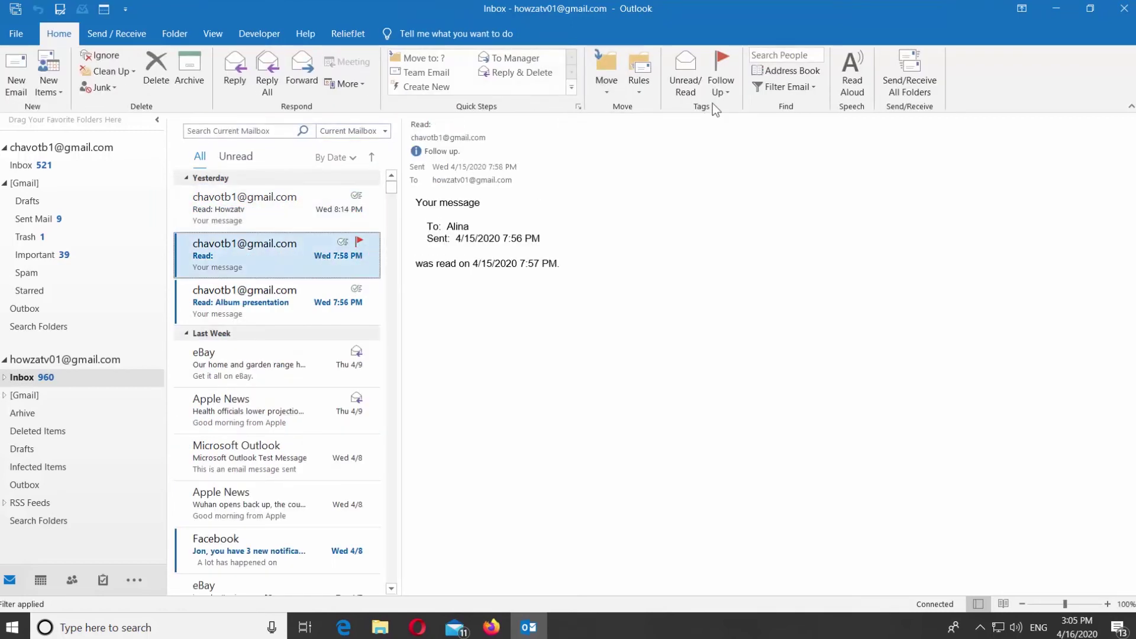
left_click(729, 91)
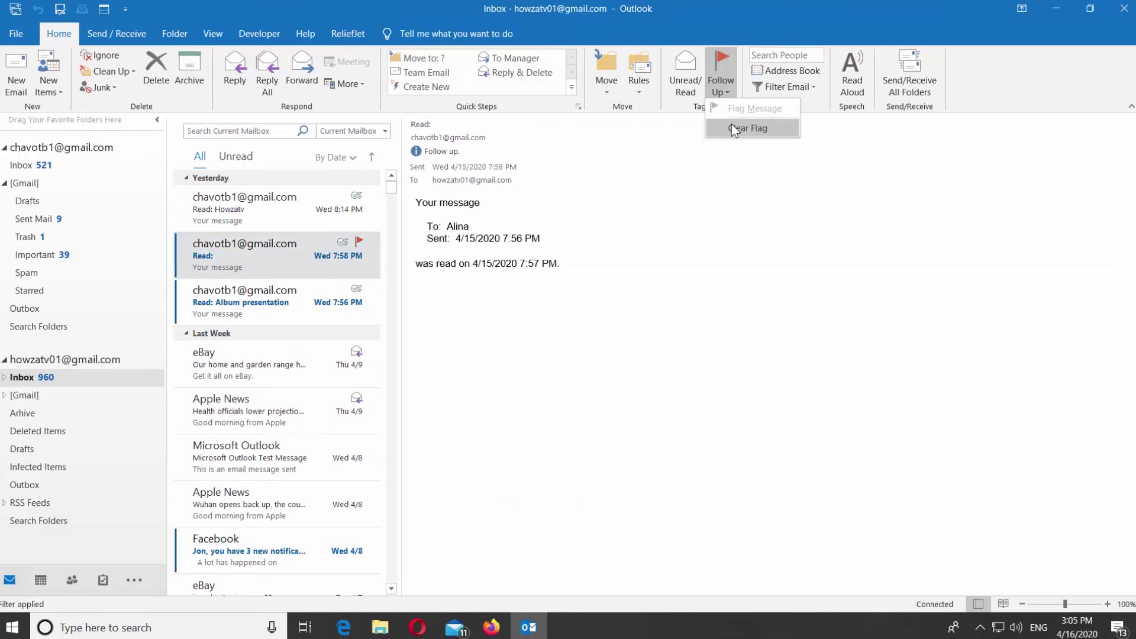
left_click(733, 130)
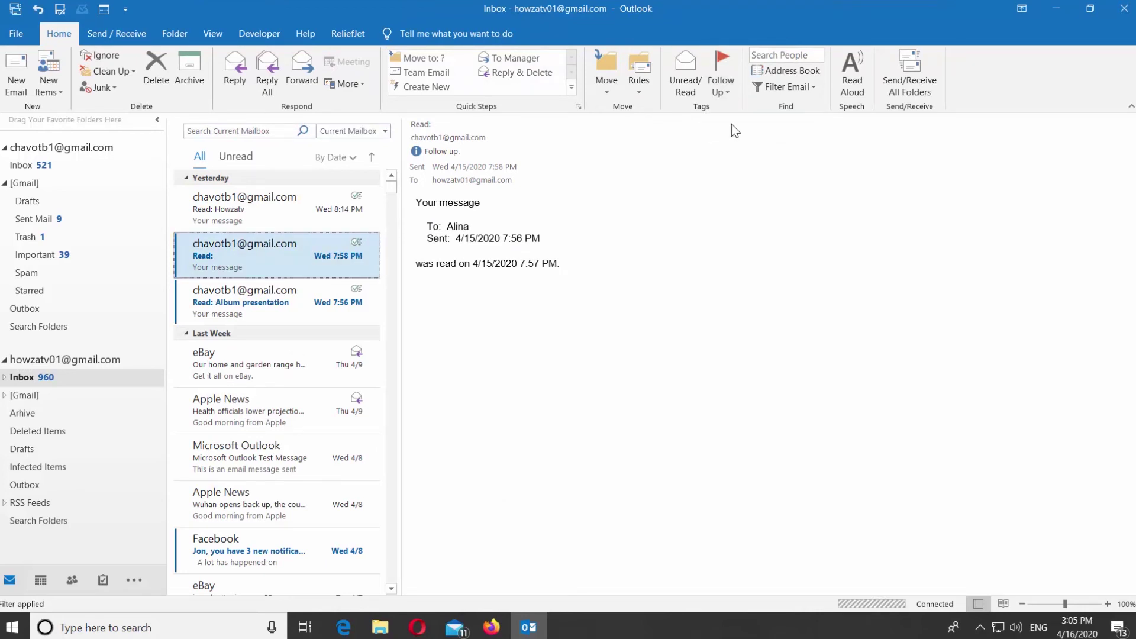
Close Outlook to return to the Windows desktop.
left_click(1122, 11)
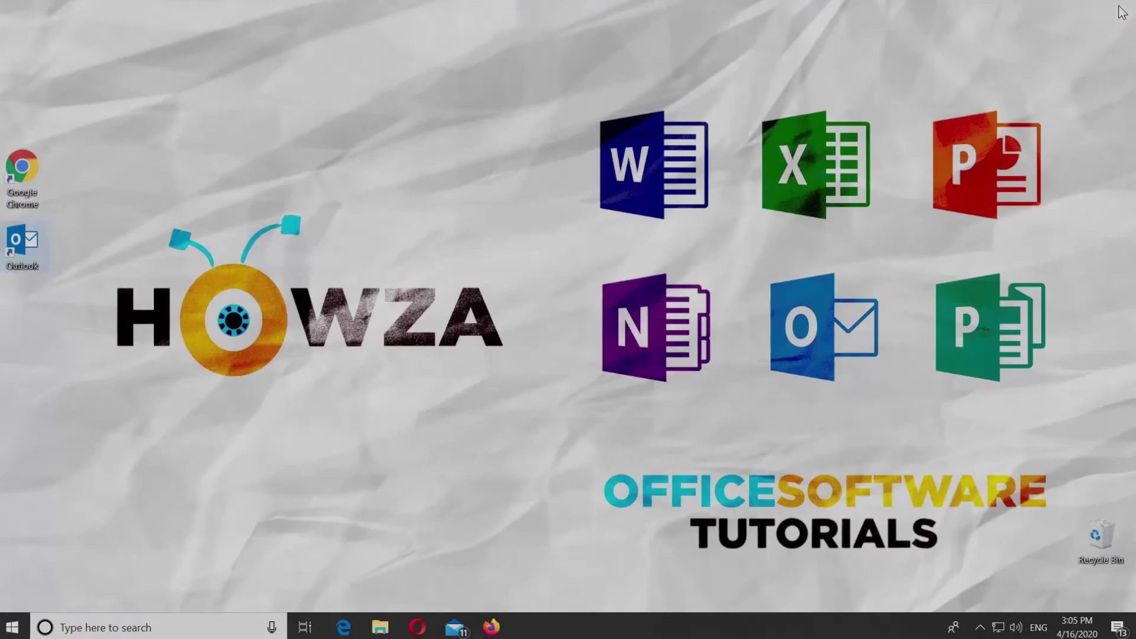